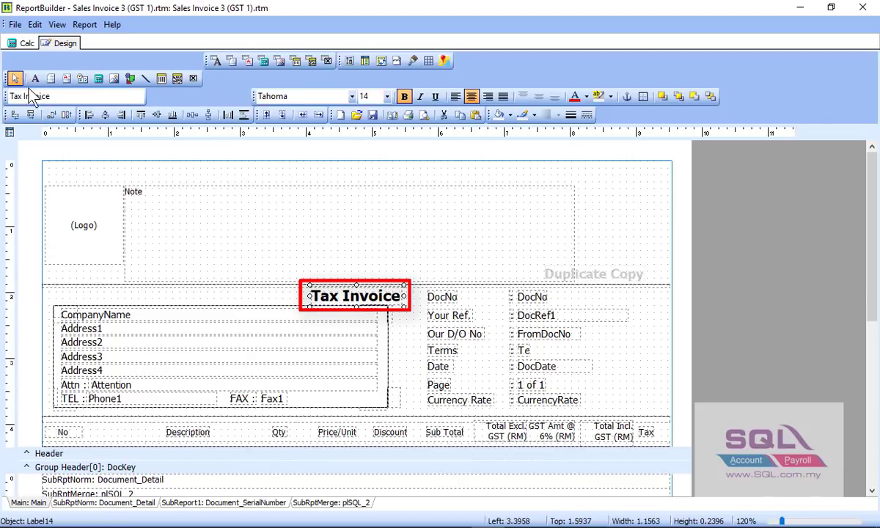
# Shorten the report title label from "Tax Invoice" to "Invoice".
pyautogui.click(23, 96)
pyautogui.click(23, 96)
pyautogui.press('BackSpace')
pyautogui.press('BackSpace')
pyautogui.press('BackSpace')
pyautogui.press('BackSpace')
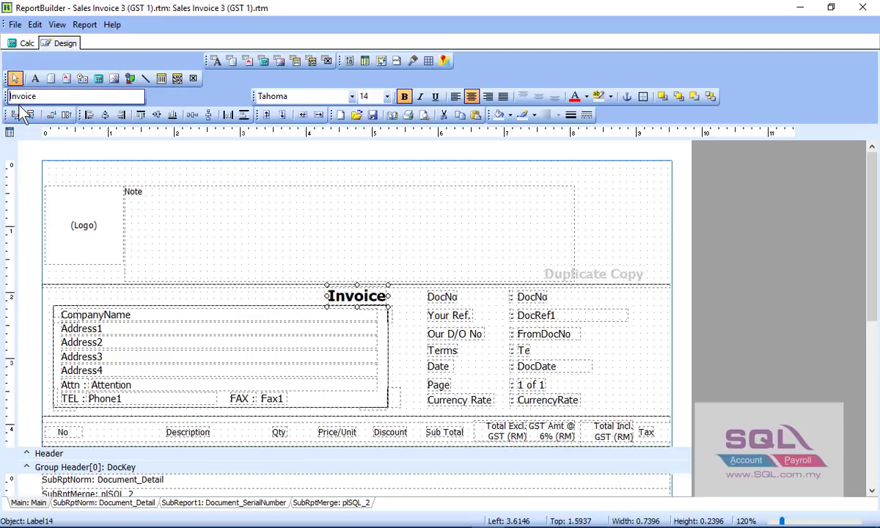
# Change the "Total Excl. GST (RM)" column heading to "Total Excl. Tax (RM)".
pyautogui.click(487, 438)
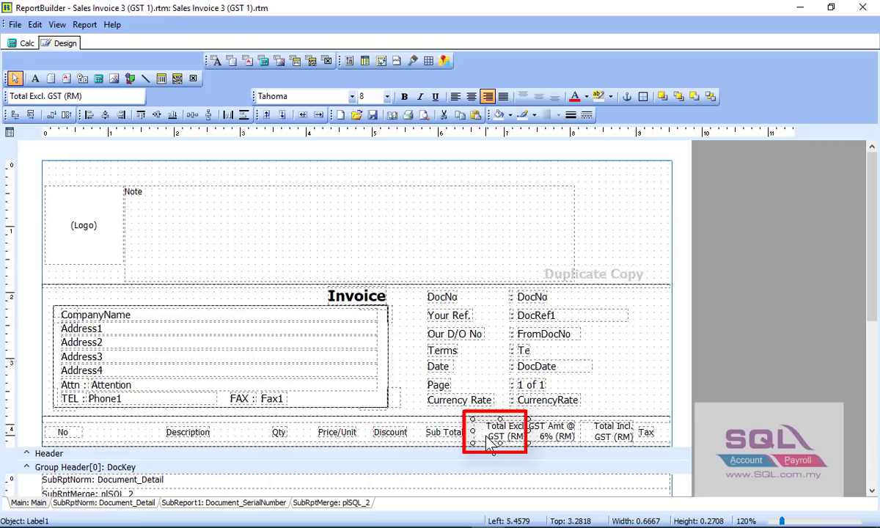
pyautogui.click(58, 96)
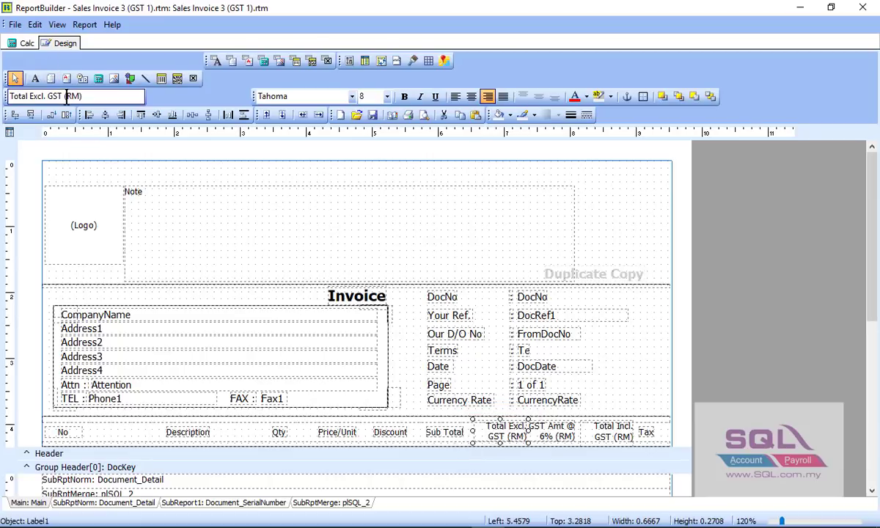
pyautogui.click(58, 96)
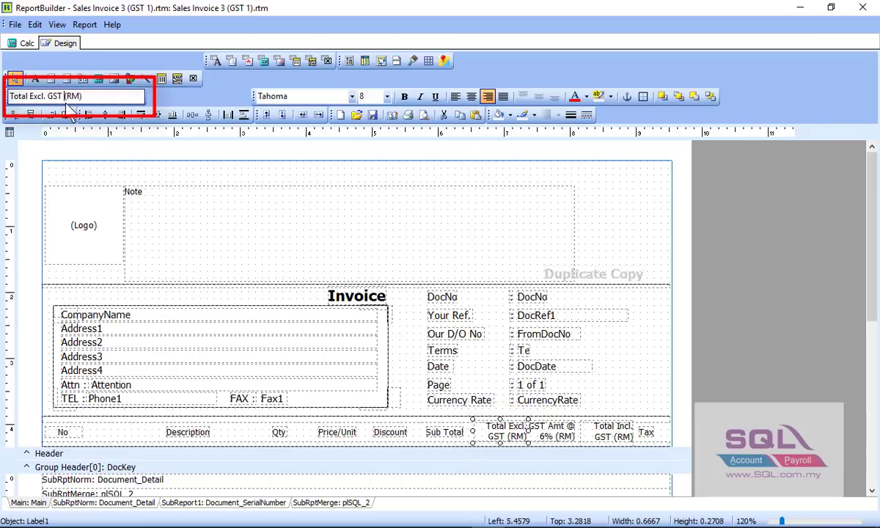
pyautogui.press('BackSpace')
pyautogui.press('BackSpace')
pyautogui.press('BackSpace')
pyautogui.press('BackSpace')
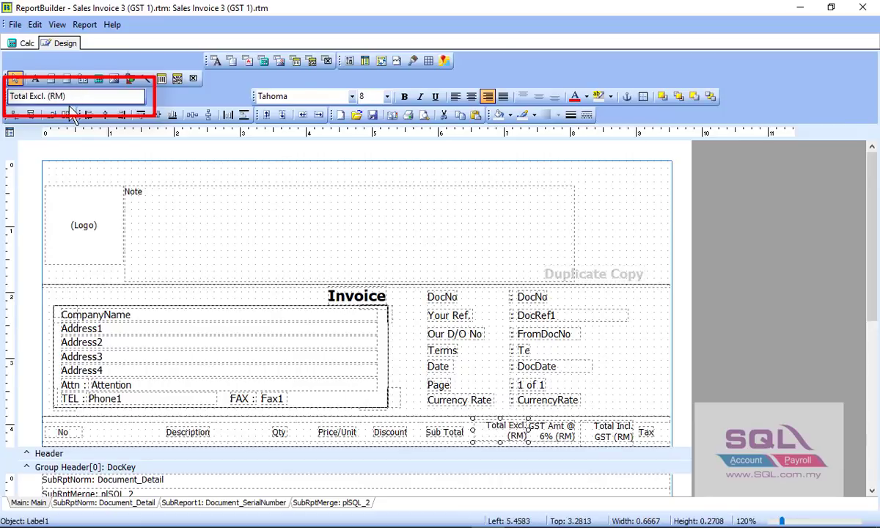
pyautogui.write('Tax')
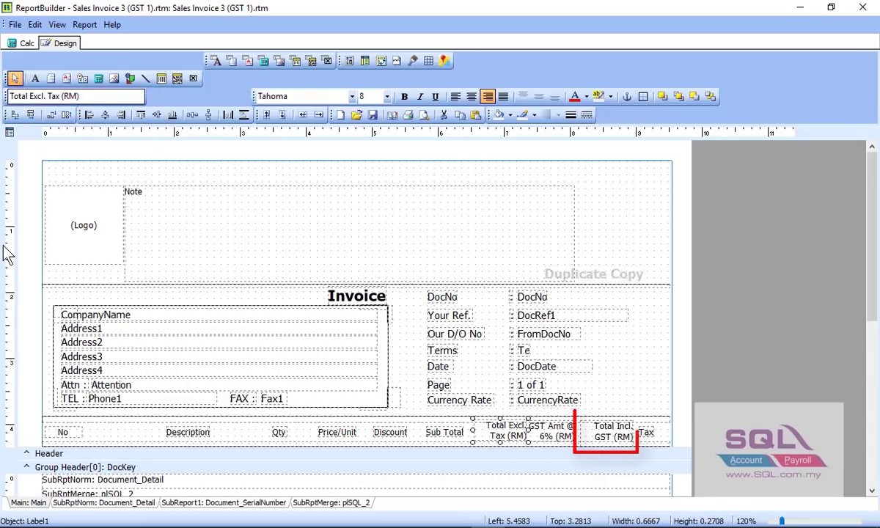
# Change the "Total Incl. GST (RM)" column heading to "Total Incl. Tax (RM)".
pyautogui.click(606, 432)
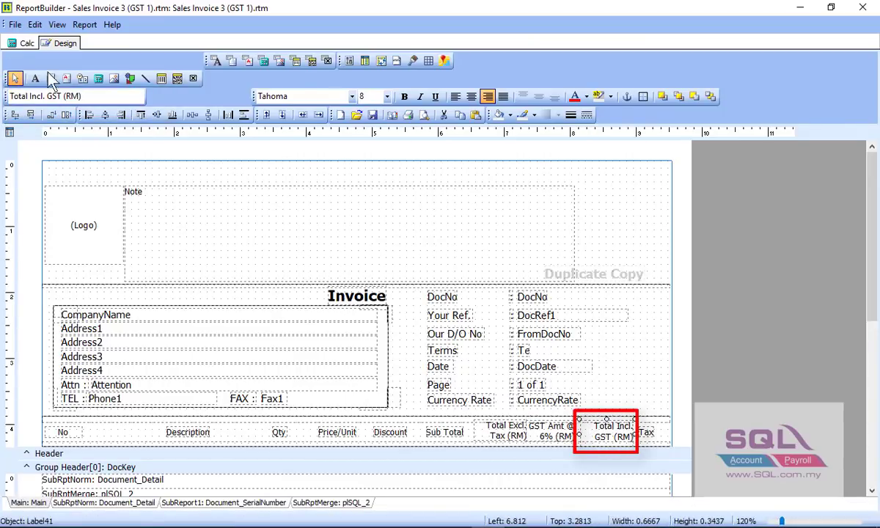
pyautogui.click(55, 96)
pyautogui.click(62, 97)
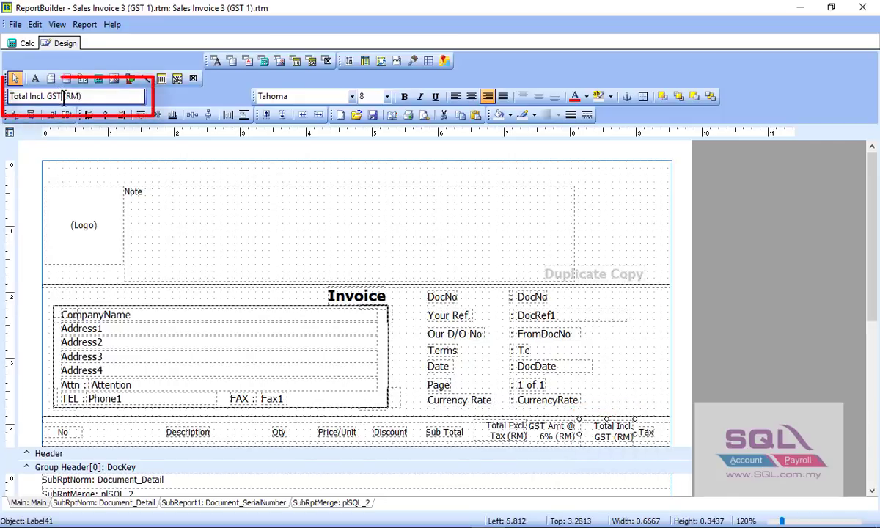
pyautogui.press('BackSpace')
pyautogui.press('BackSpace')
pyautogui.press('BackSpace')
pyautogui.press('BackSpace')
pyautogui.write('Tax')
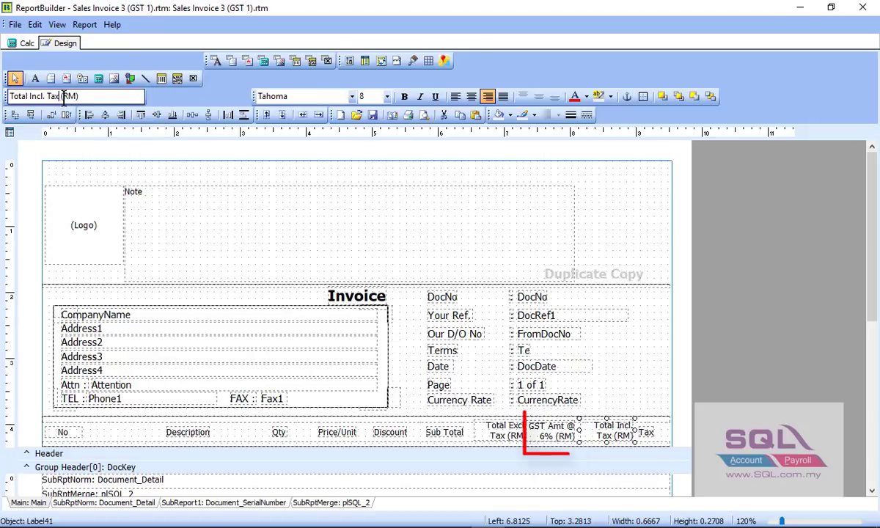
# Delete the "GST Amt @ 6% (RM)" column heading and put a copy of the "Total Excl. Tax (RM)" heading in its place.
pyautogui.click(538, 439)
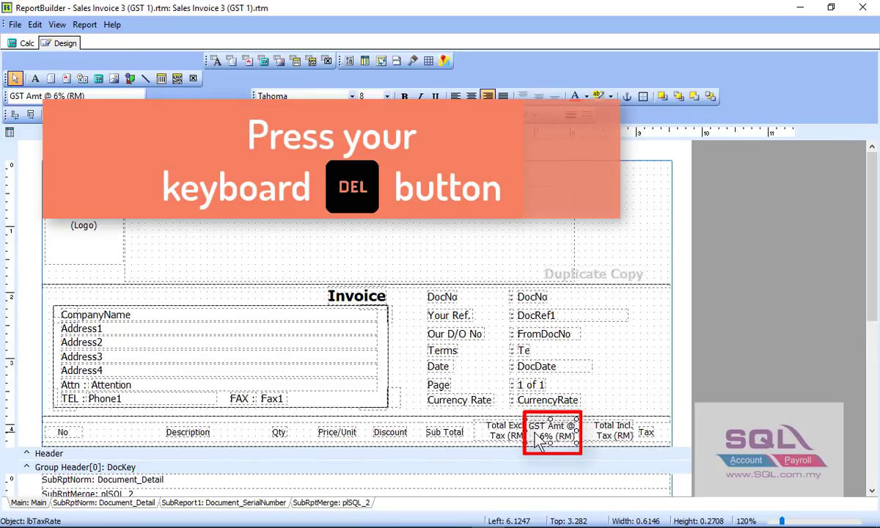
pyautogui.press('Delete')
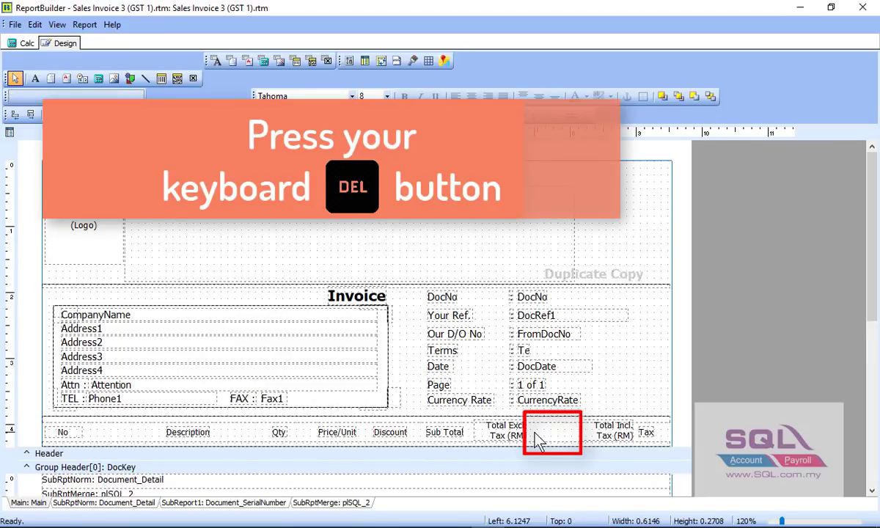
pyautogui.click(518, 437)
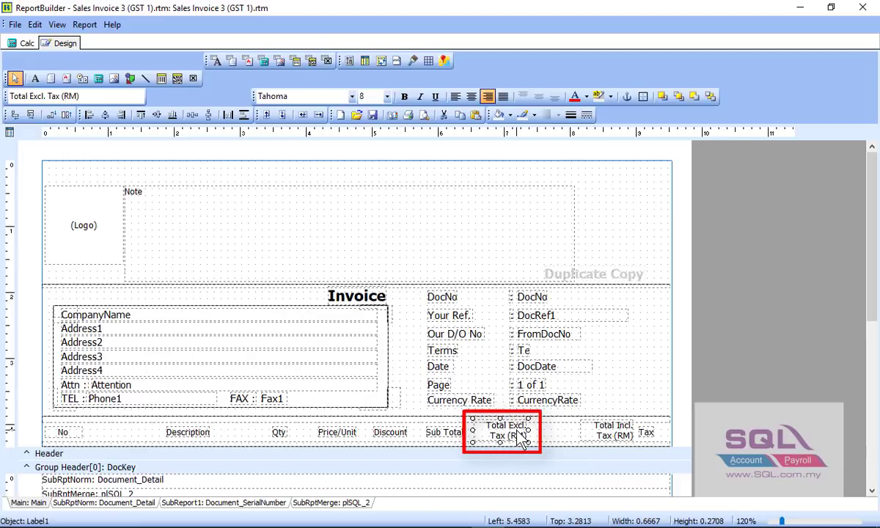
pyautogui.hotkey('ctrl', 'c')
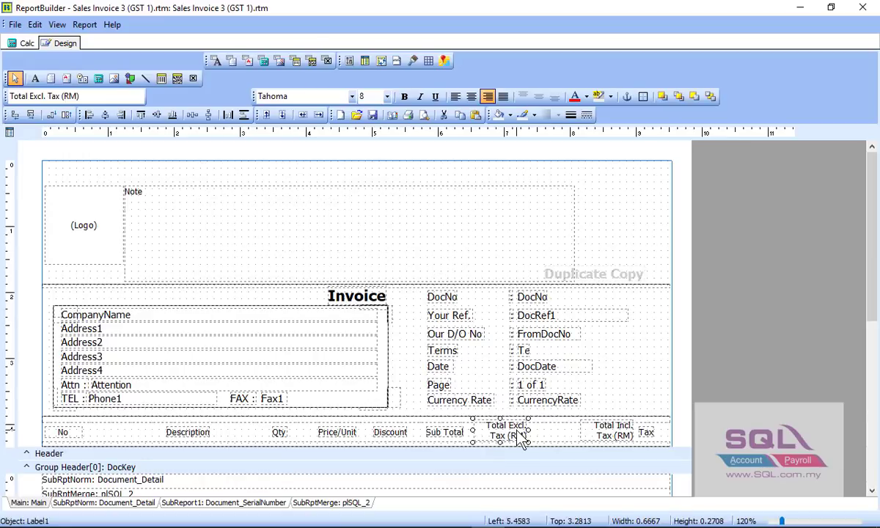
pyautogui.hotkey('ctrl', 'v')
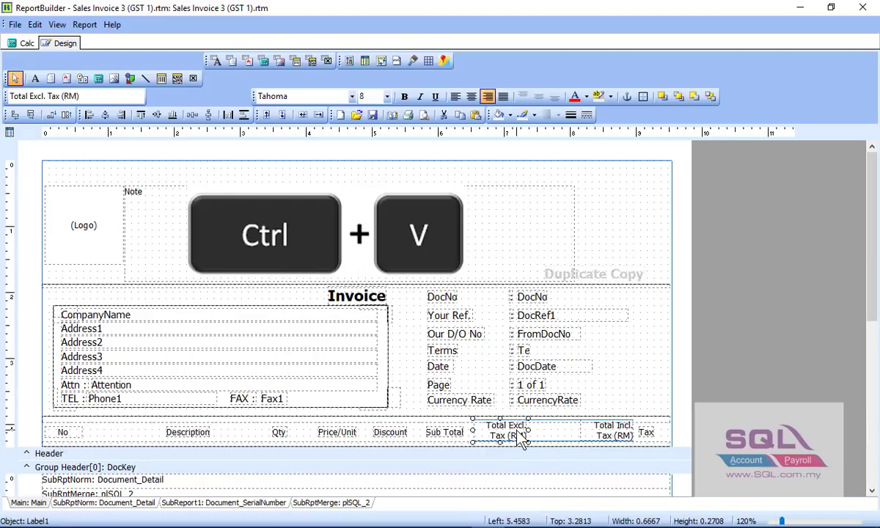
pyautogui.hotkey('ctrl', 'v')
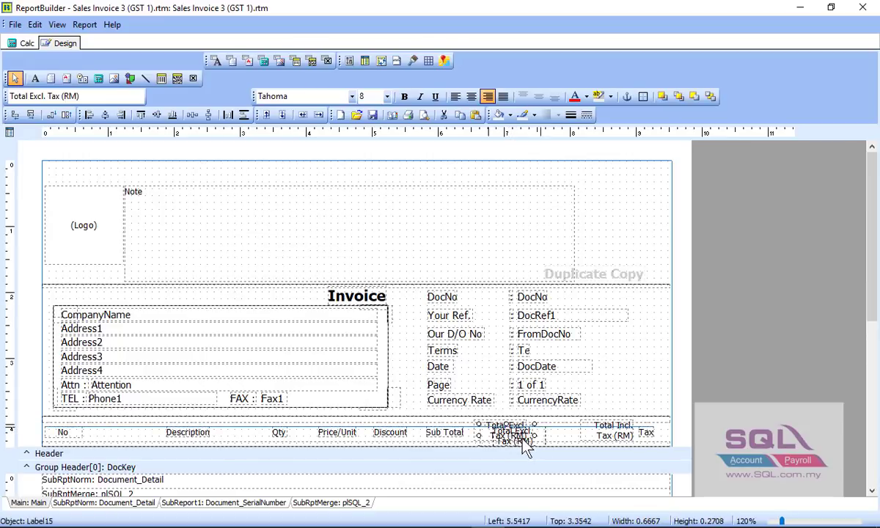
pyautogui.moveTo(523, 442); pyautogui.dragTo(556, 437)
# Set the copied column heading's text to "Tax Amt 10% (RM)".
pyautogui.click(45, 97)
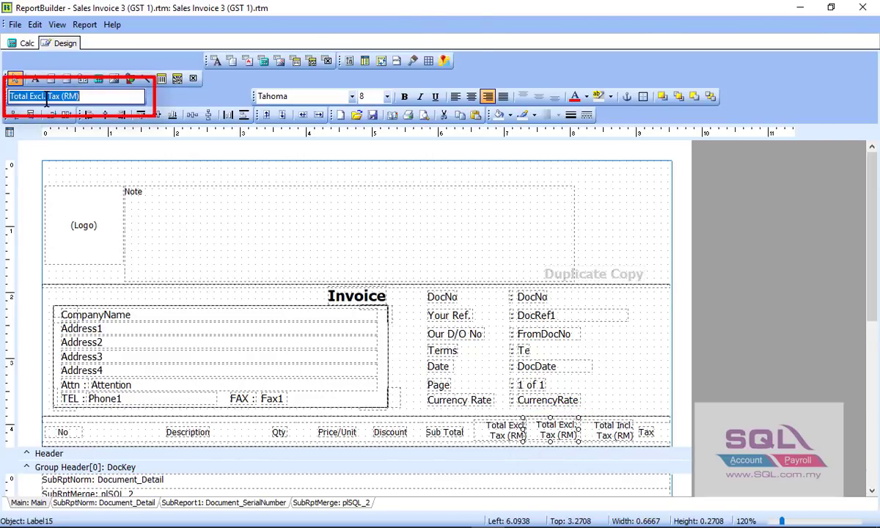
pyautogui.press('capslock')
pyautogui.write('T')
pyautogui.press('capslock')
pyautogui.write('ax')
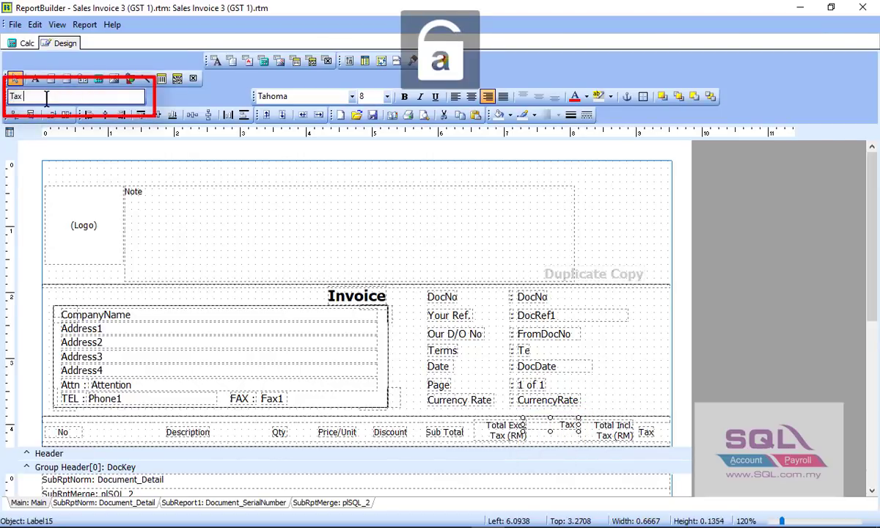
pyautogui.write(' Amt 10%')
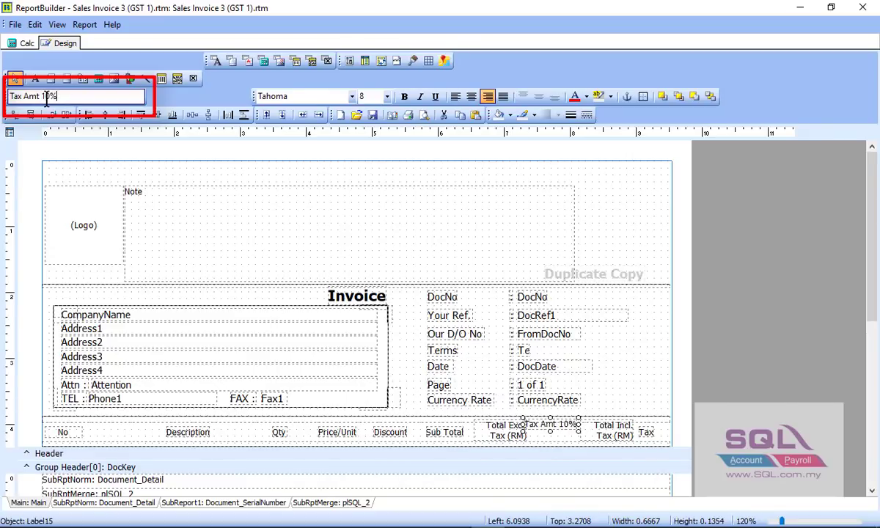
pyautogui.write(' (')
pyautogui.press('capslock')
pyautogui.write('RM)')
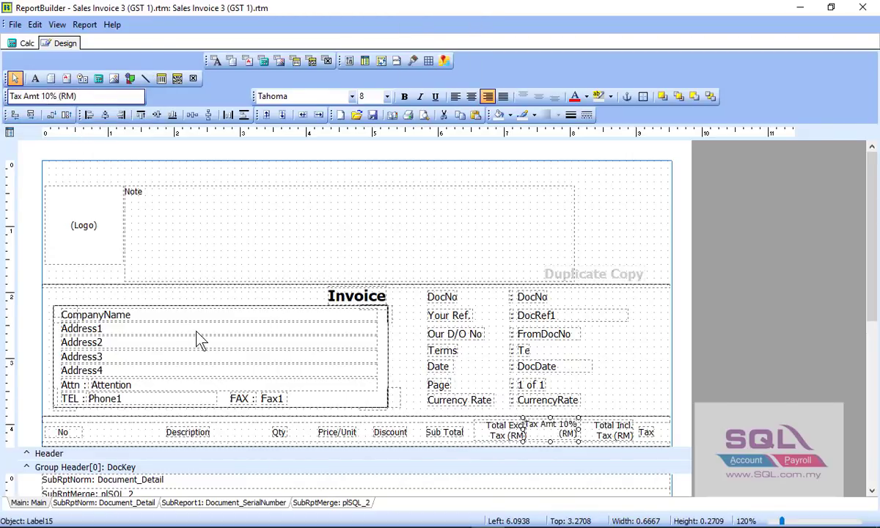
# Replace the "GST Amt" label in the totals box below the Detail band with a new label above VarTaxAmt.
pyautogui.scroll(-5, 196, 333)
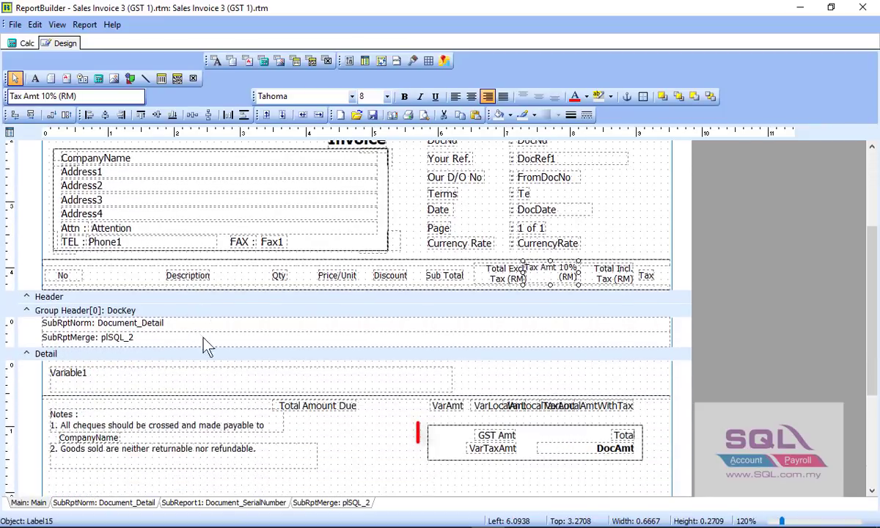
pyautogui.click(490, 439)
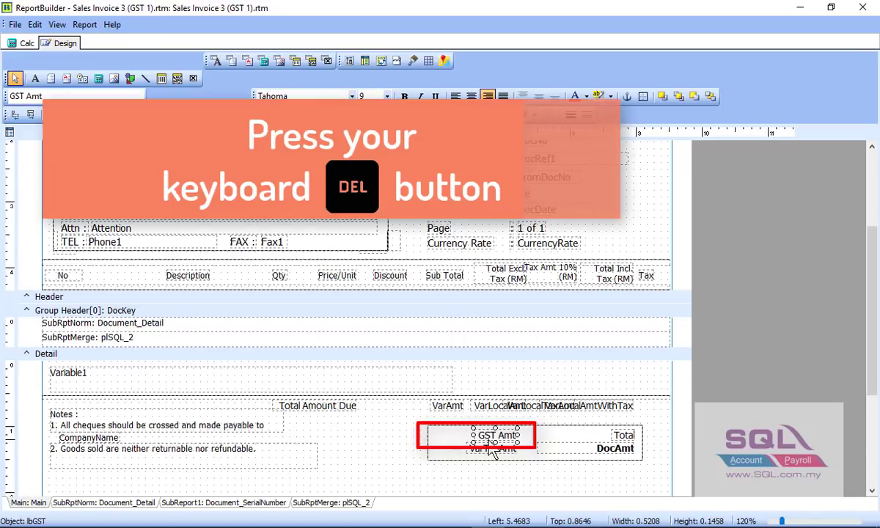
pyautogui.press('Delete')
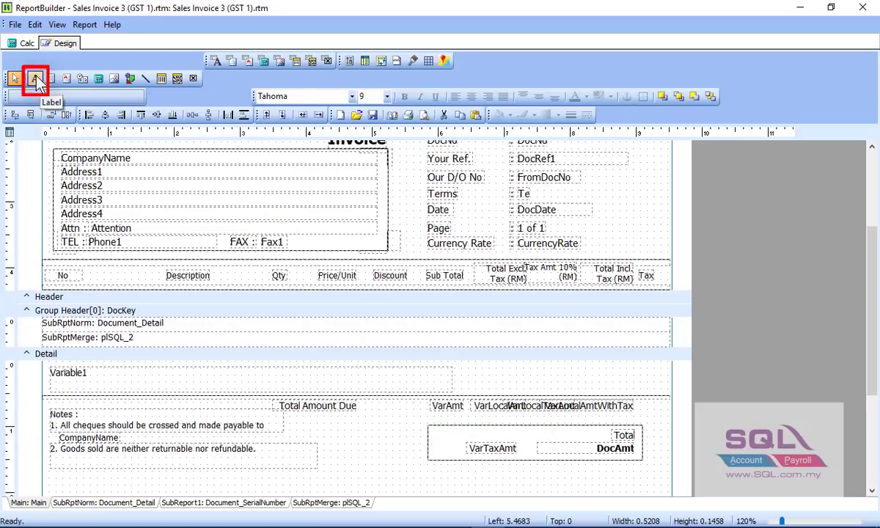
pyautogui.click(36, 79)
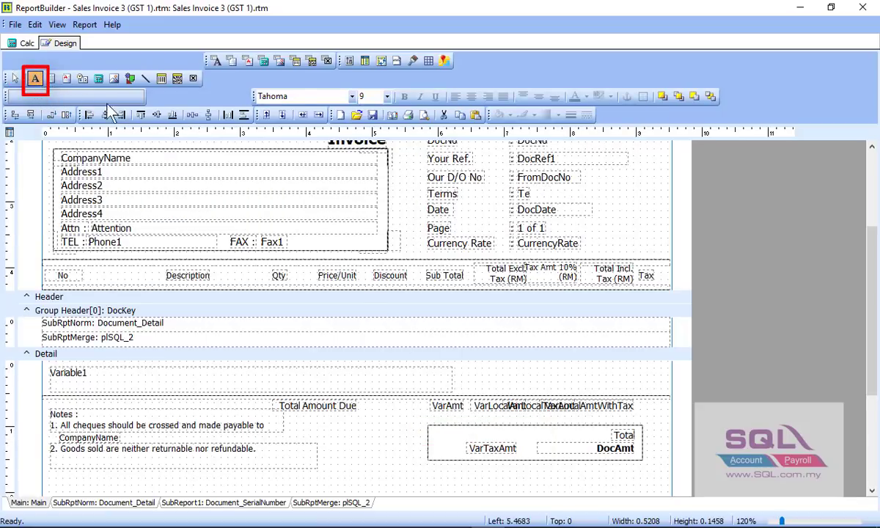
pyautogui.click(473, 436)
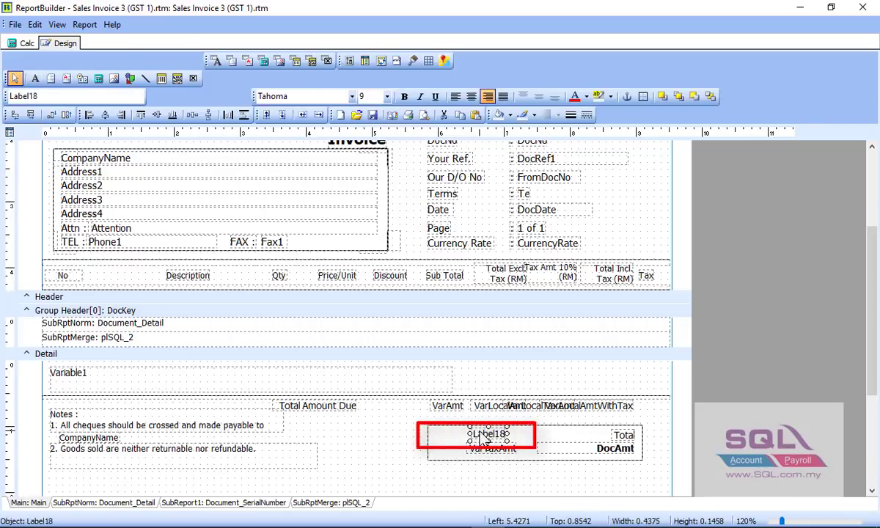
# Set the new label's text to "Tax Amt" and align it above VarTaxAmt in the totals box.
pyautogui.doubleClick(48, 96)
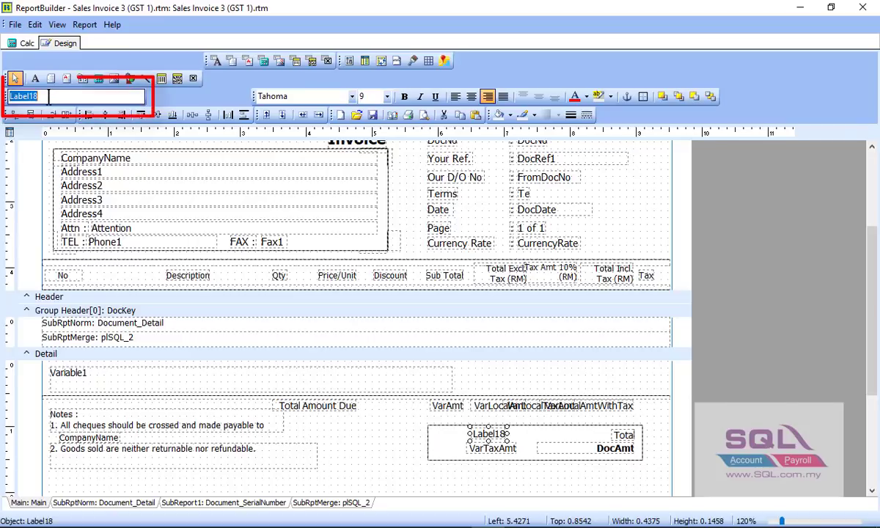
pyautogui.press('capslock')
pyautogui.write('t')
pyautogui.press('capslock')
pyautogui.press('capslock')
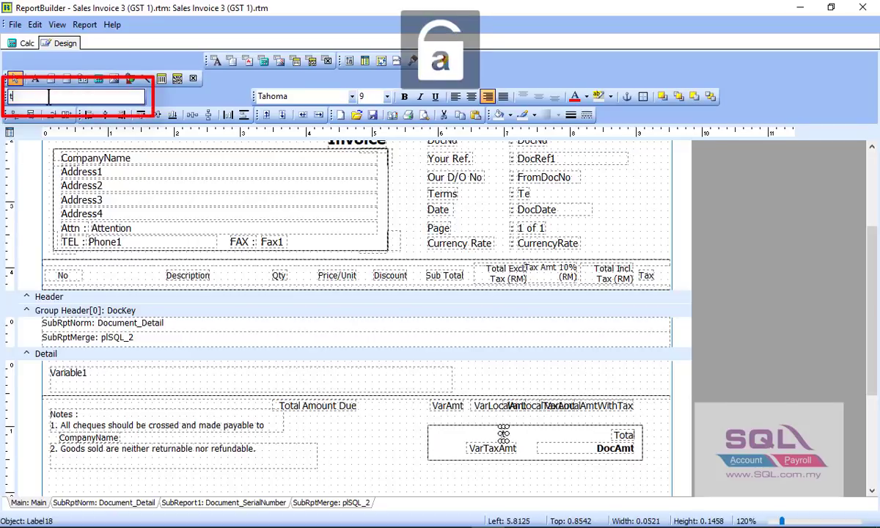
pyautogui.press('BackSpace')
pyautogui.write('Tax')
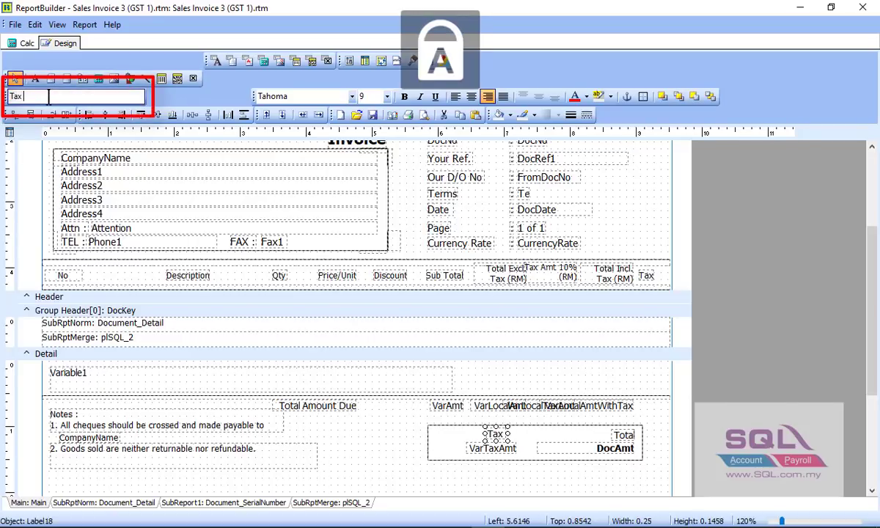
pyautogui.write(' Amt')
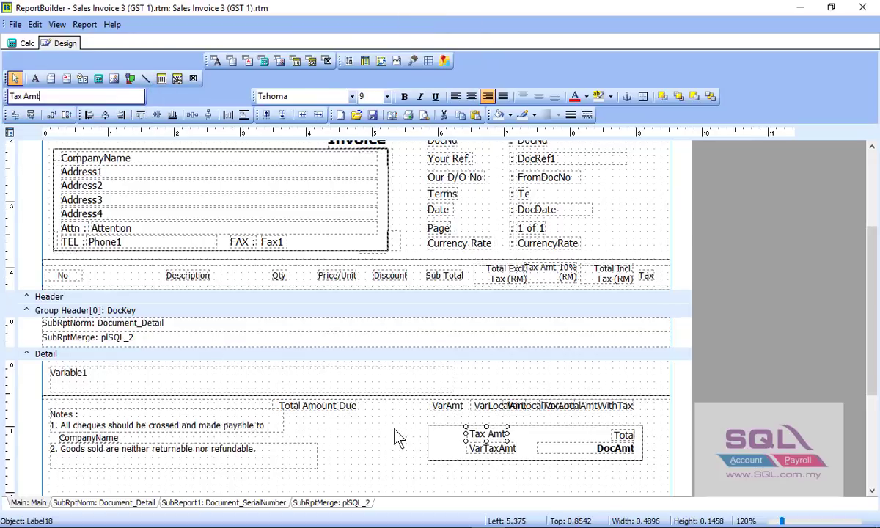
pyautogui.moveTo(490, 444); pyautogui.dragTo(501, 445)
# In the Document_Detail subreport, switch the Tax column's data field to TaxRate.
pyautogui.click(120, 505)
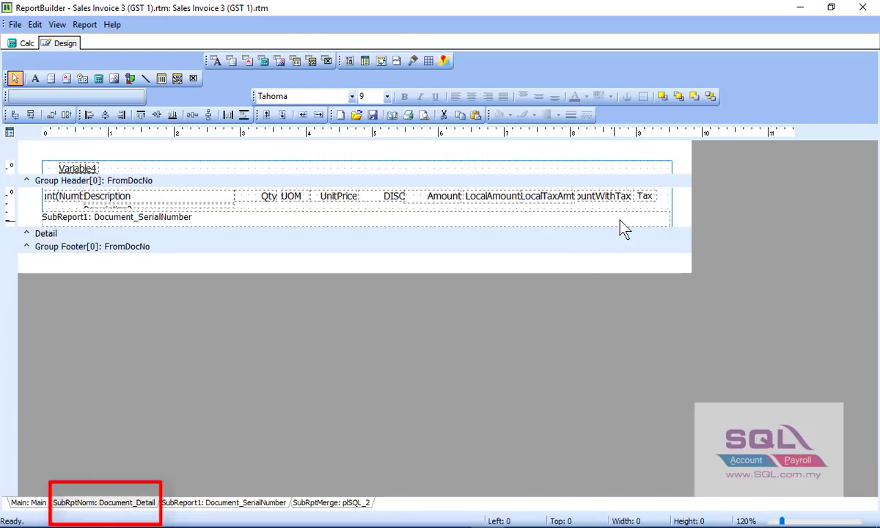
pyautogui.click(643, 205)
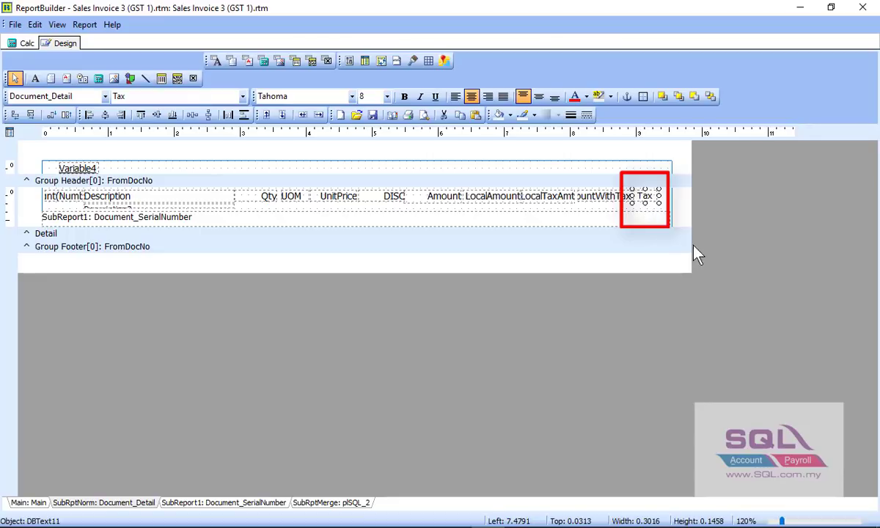
pyautogui.click(243, 96)
pyautogui.scroll(-2, 191, 180)
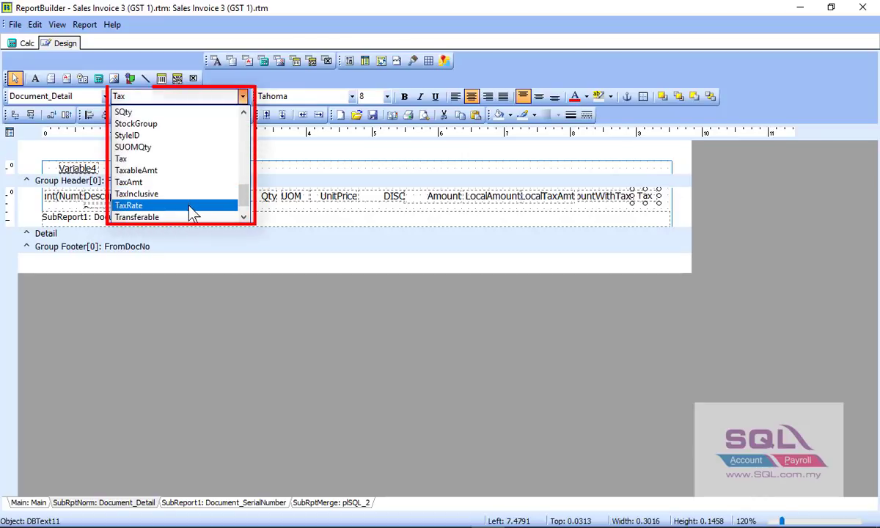
pyautogui.click(190, 207)
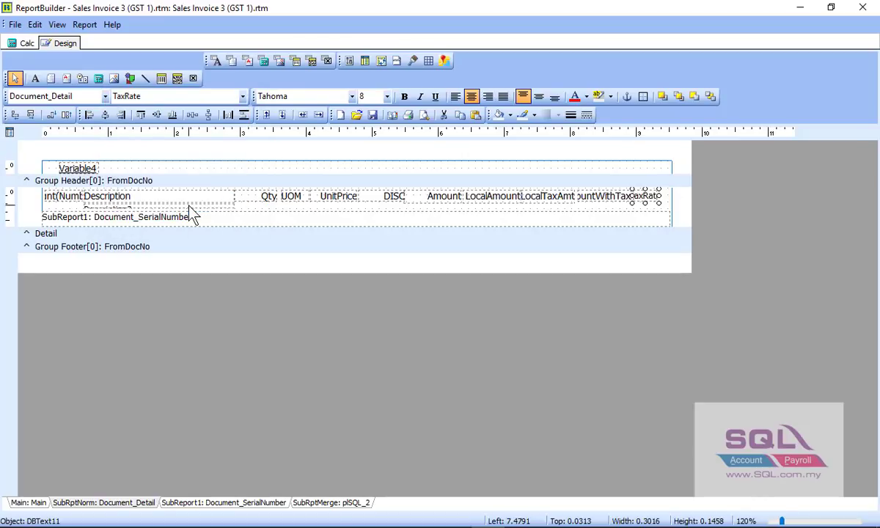
# Save the modified report format as a new report named "Invoice - Sales Tax".
pyautogui.click(16, 25)
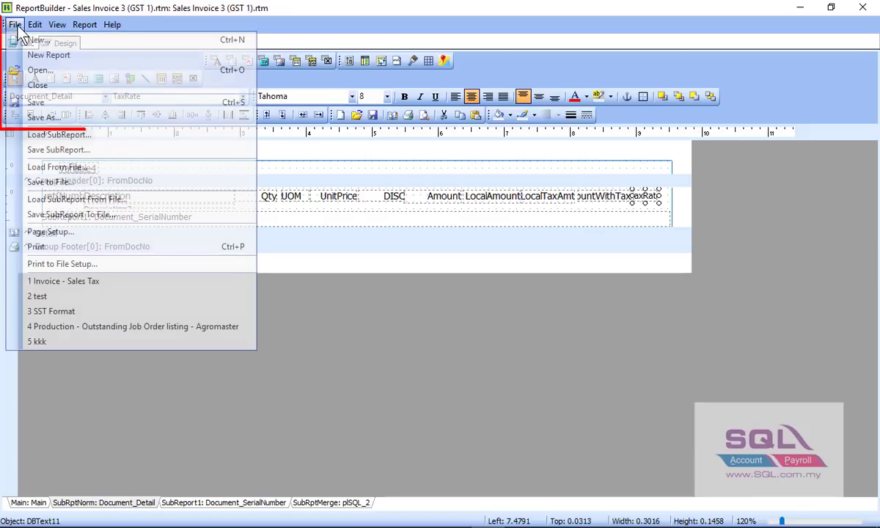
pyautogui.click(42, 117)
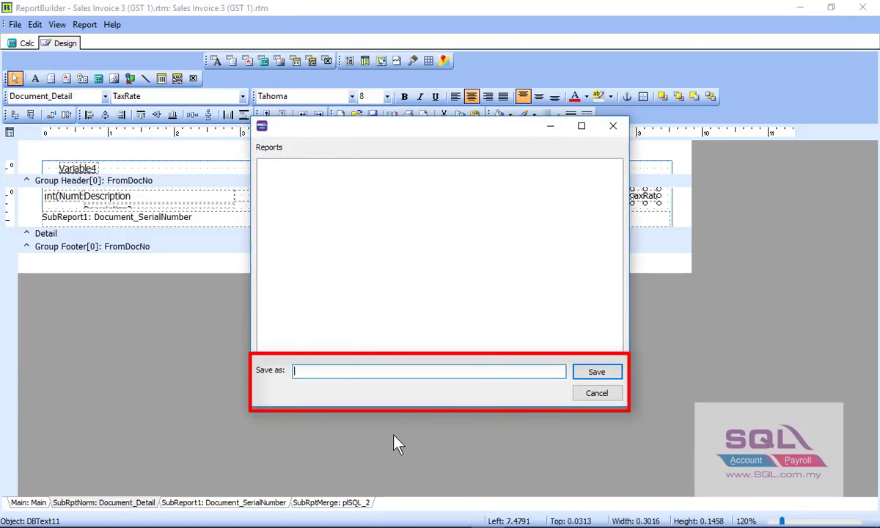
pyautogui.write('I')
pyautogui.press('capslock')
pyautogui.write('nvoic')
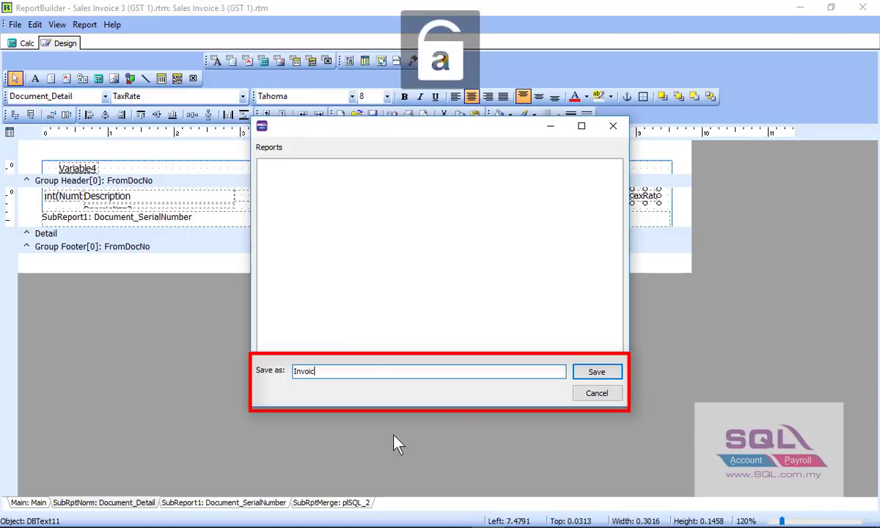
pyautogui.write('e - Sales ')
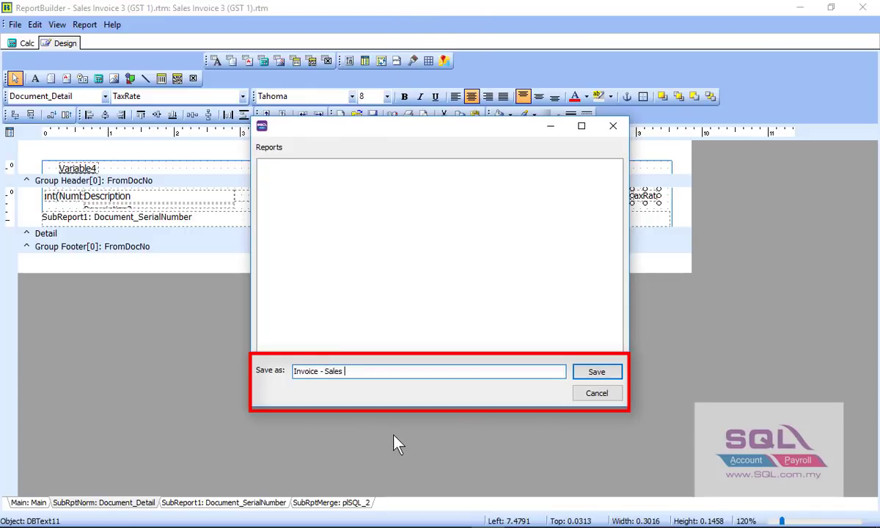
pyautogui.write('Tax')
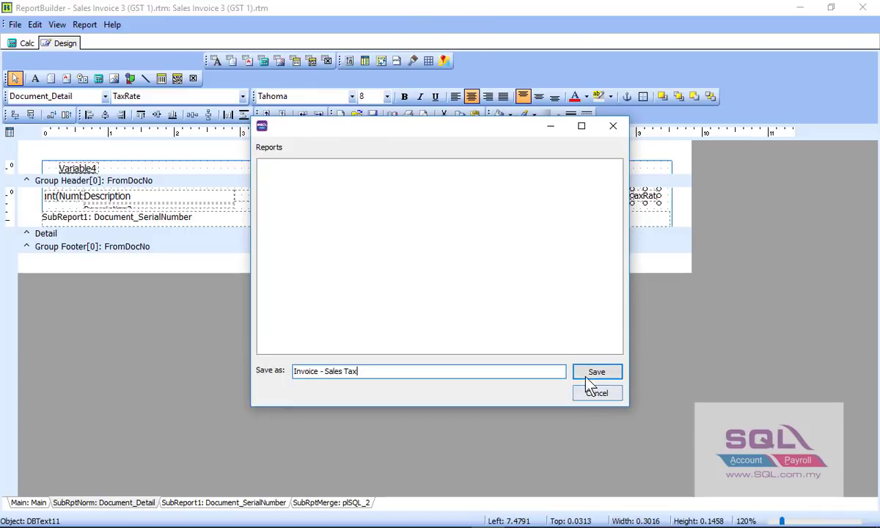
pyautogui.click(591, 375)
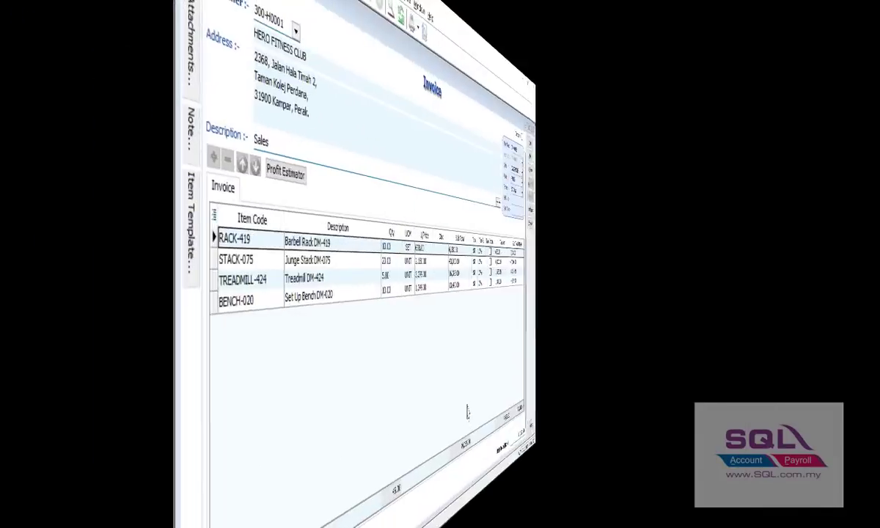
# Preview the open invoice with the "Invoice - Sales Tax" report and review it down to the totals box.
pyautogui.click(393, 44)
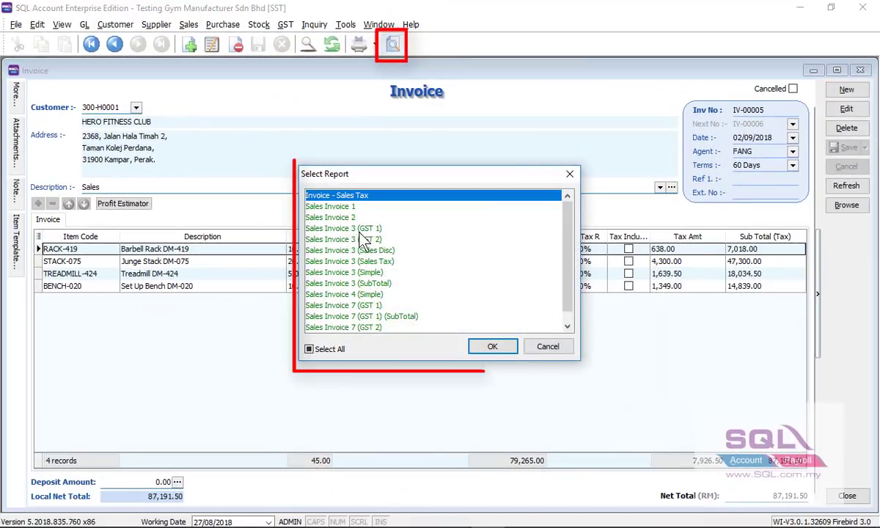
pyautogui.doubleClick(343, 196)
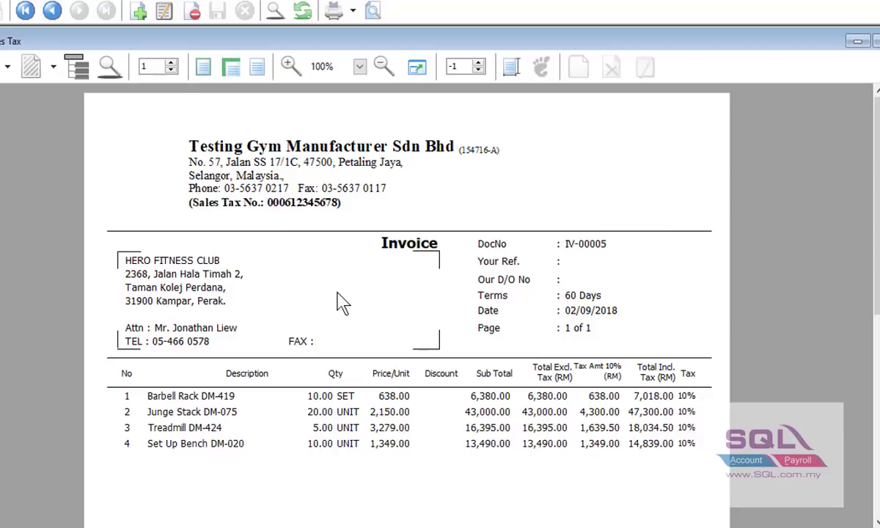
pyautogui.scroll(-8, 344, 303)
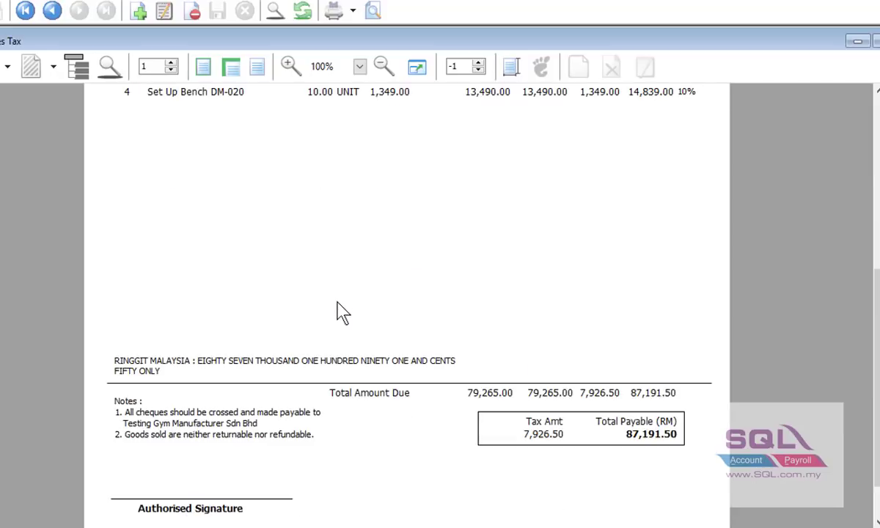